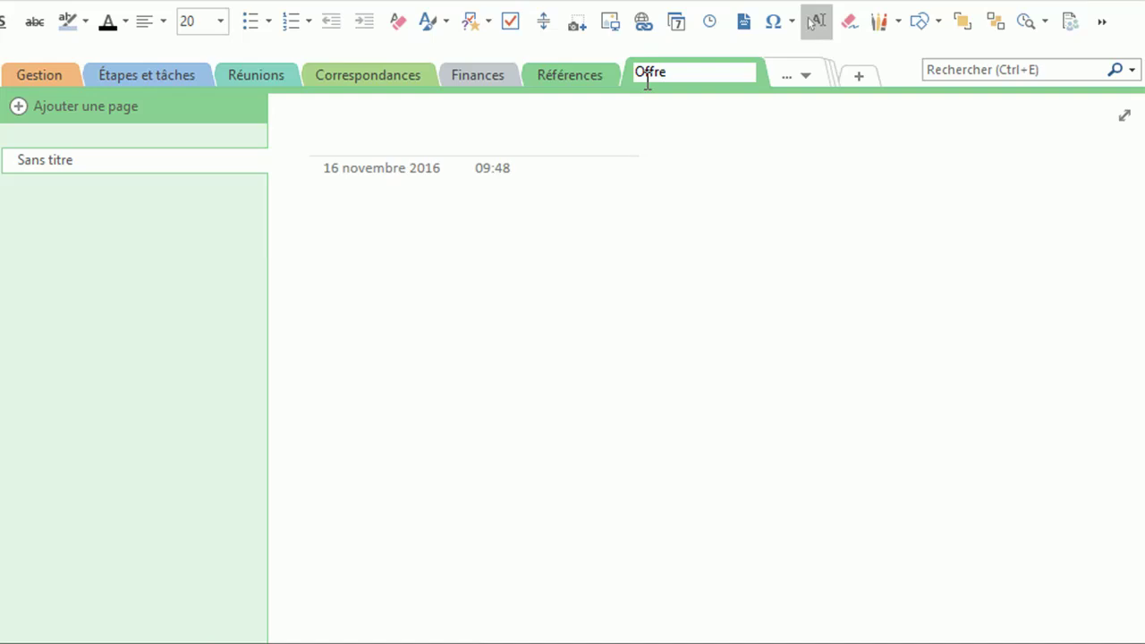
Set the Offre section's colour to Jaune and title its untitled page "Page"
mouse_move(799, 349)
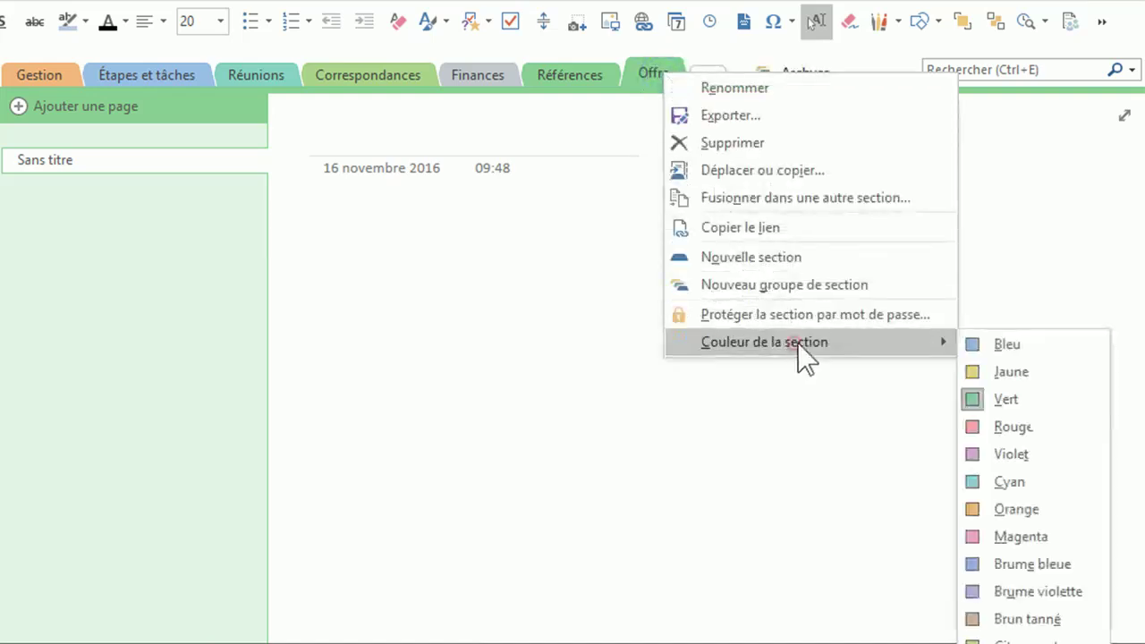
left_click(1022, 374)
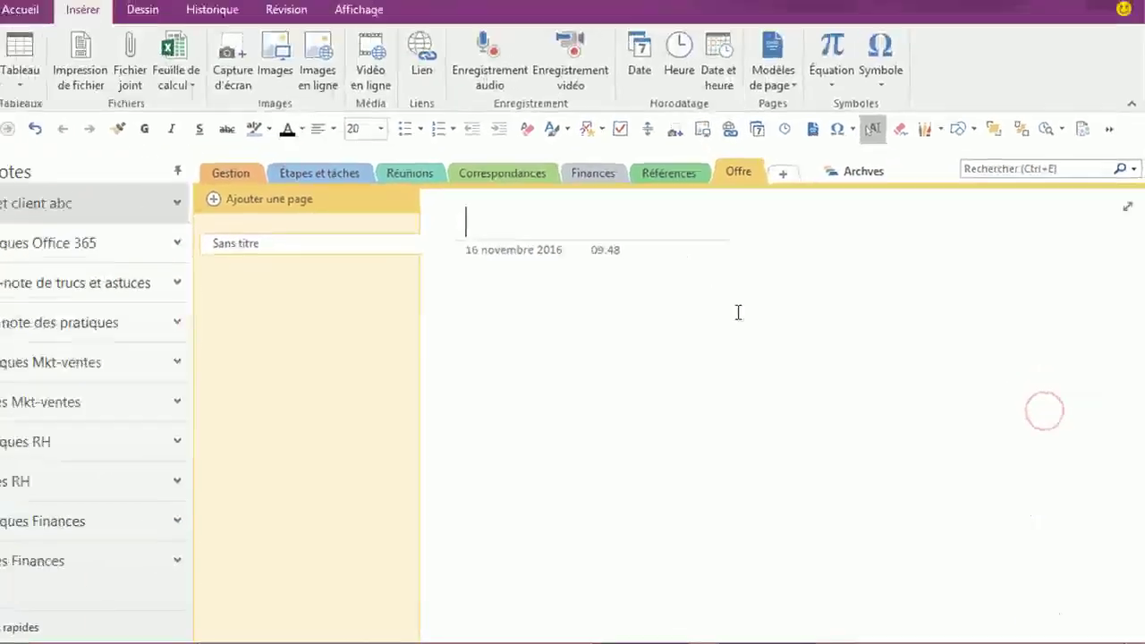
type("Page")
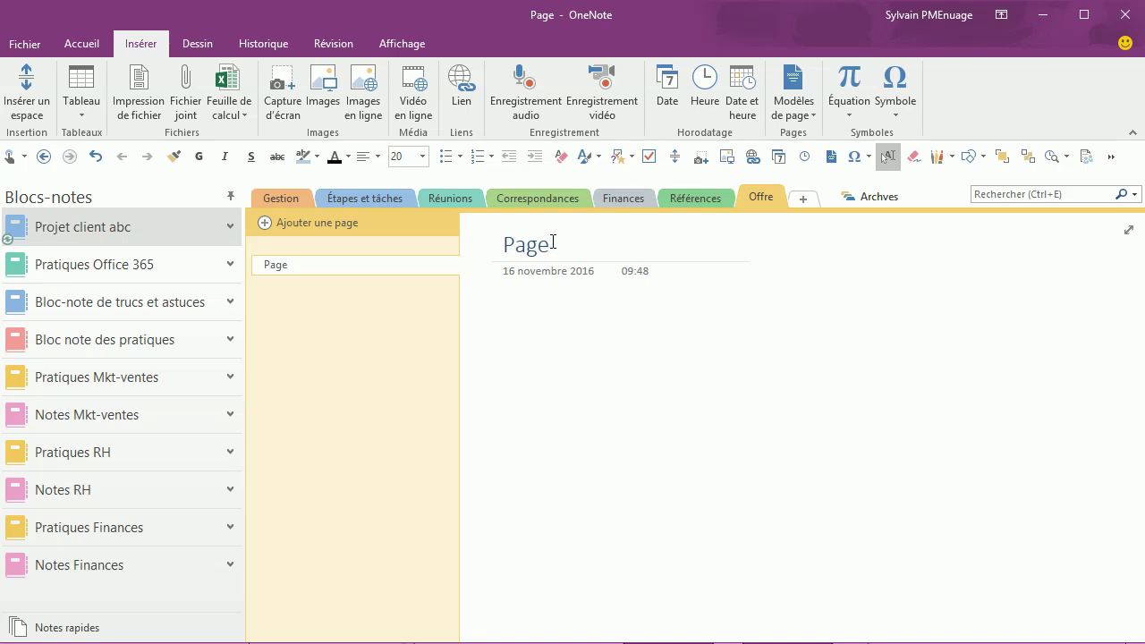
Apply a pale yellow page colour to the page titled "Page"
double_click(513, 243)
left_click(393, 39)
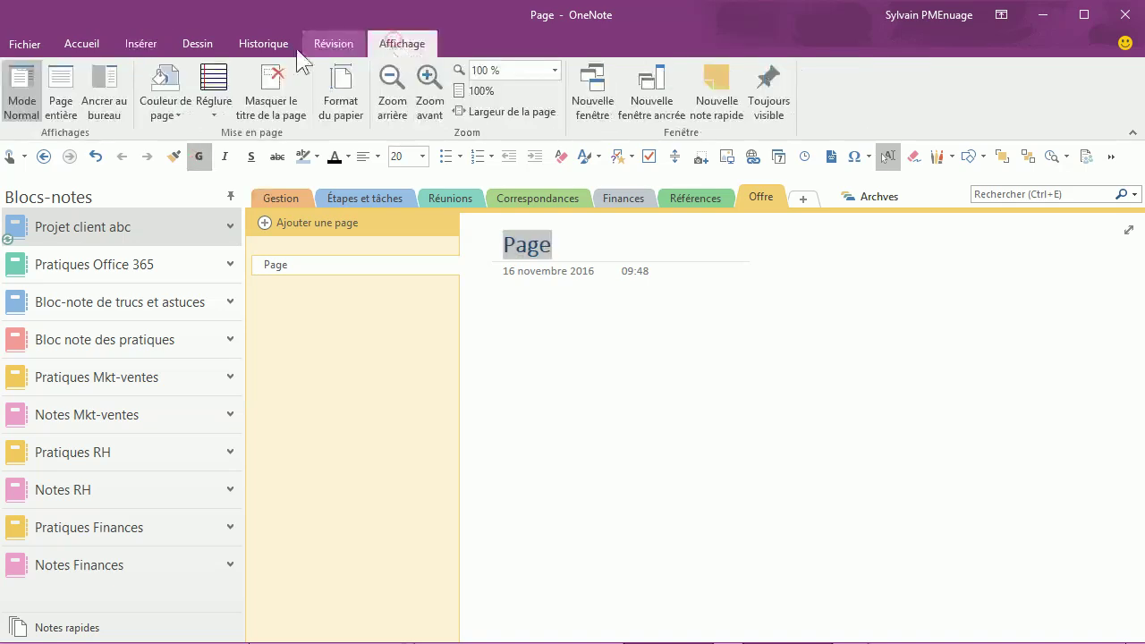
left_click(166, 103)
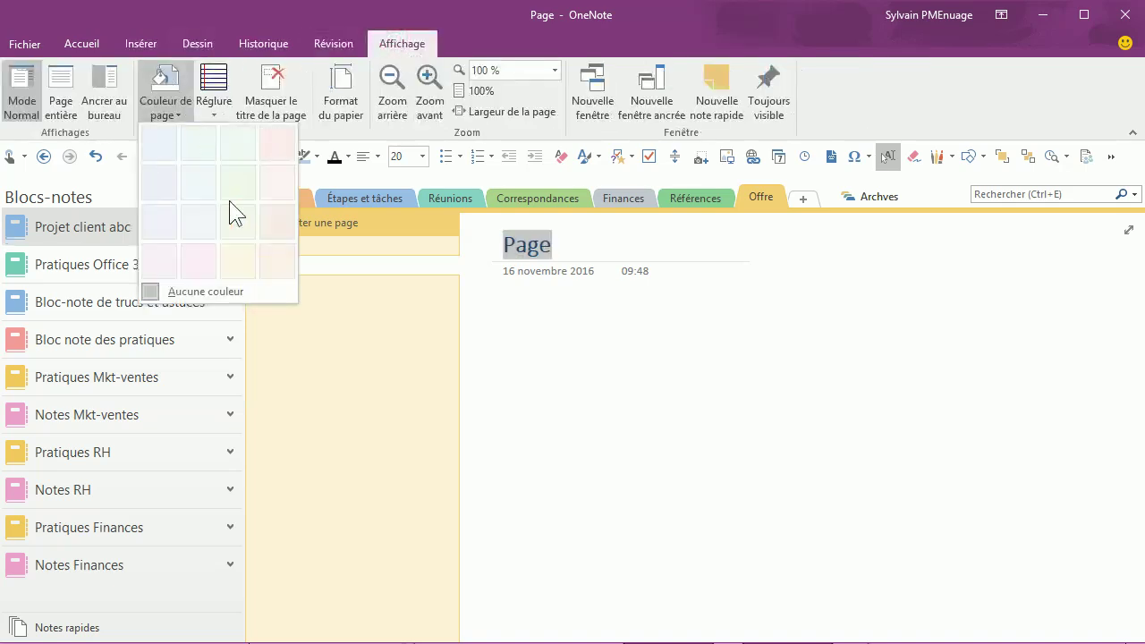
left_click(240, 259)
Save the current page as a template named Offre, set as default for new pages in the active section, and close the templates pane
left_click(831, 157)
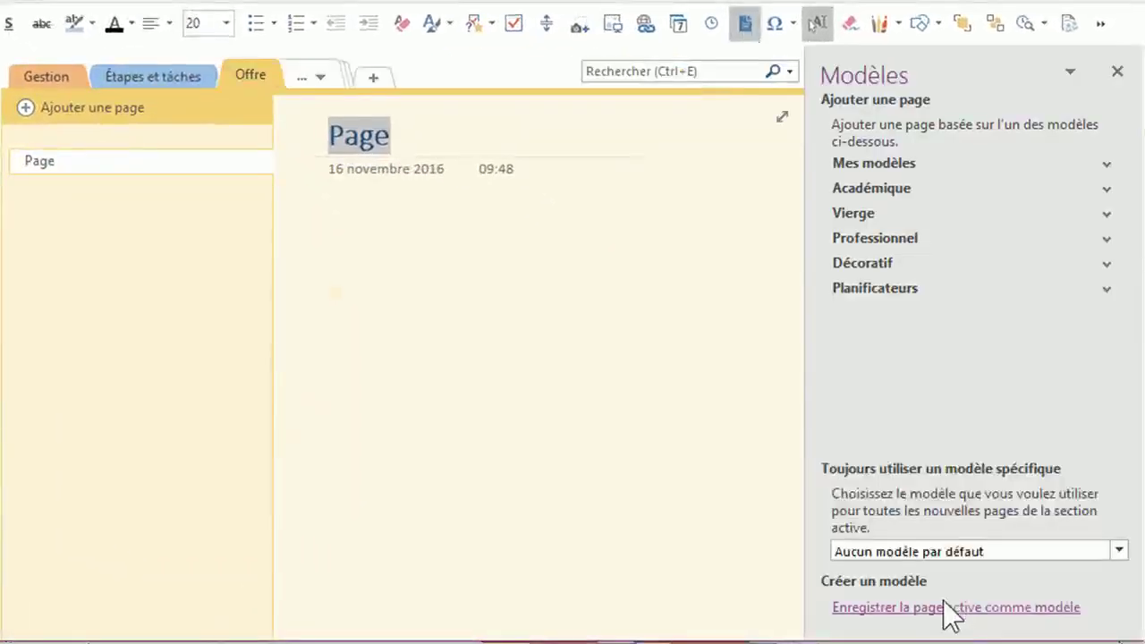
left_click(946, 610)
type("Offre")
left_click(422, 372)
left_click(637, 405)
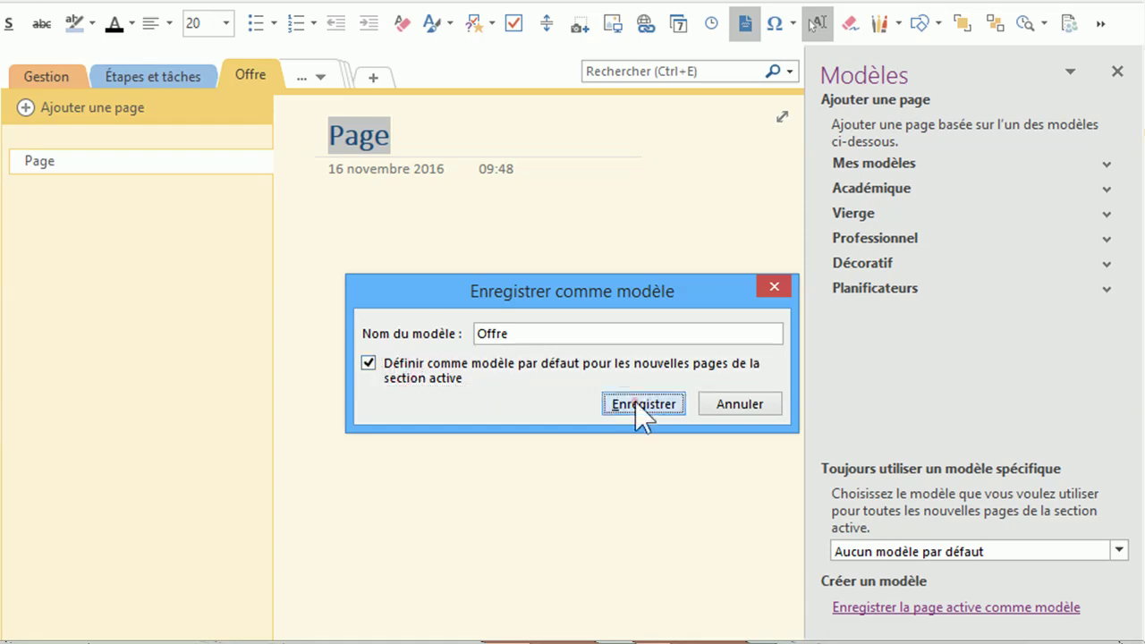
left_click(1114, 72)
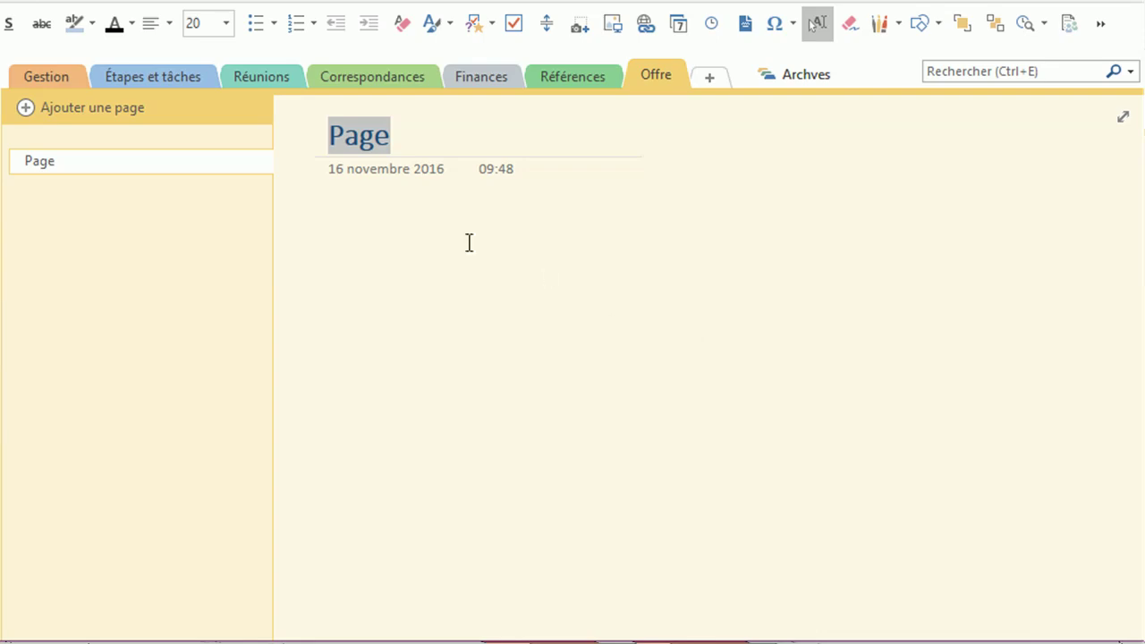
Add six new pages to the Offre section
left_click(108, 113)
left_click(108, 114)
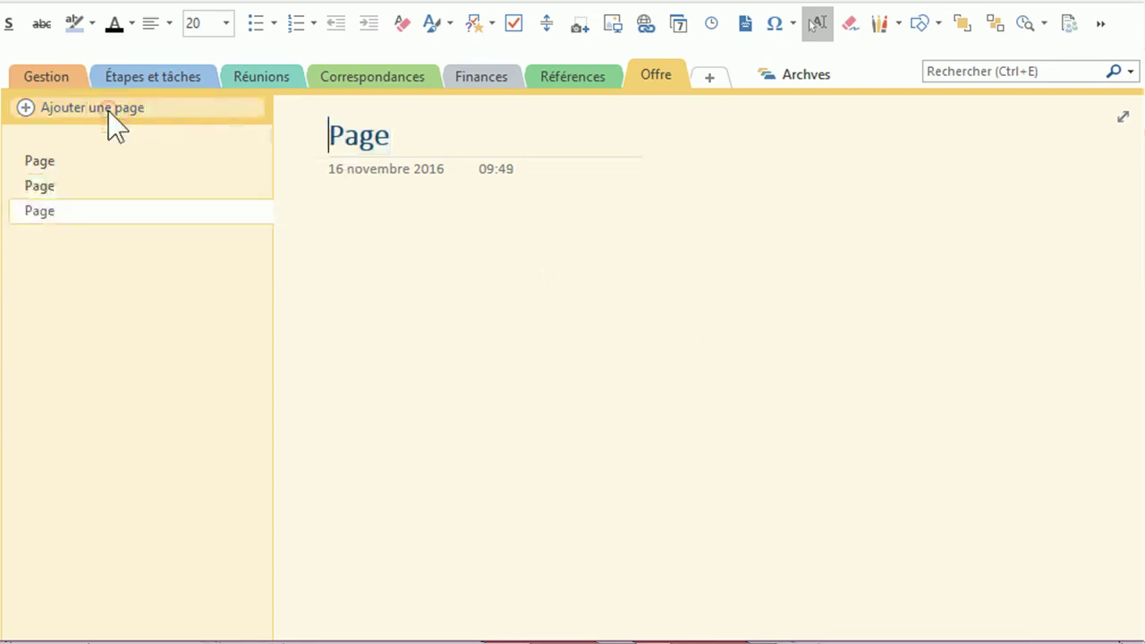
left_click(109, 114)
left_click(108, 113)
left_click(109, 113)
left_click(109, 114)
Title the first five pages Projet et indicateurs, Appel d'offres, Planification, Offre de services and Réunions
left_click(47, 166)
type("Projet et indicateurs")
left_click(55, 187)
type("Appel d'offres")
left_click(45, 210)
type("Planification")
left_click(45, 236)
type("Offre de services")
left_click(45, 260)
type("Réunions")
Make the sixth page a subpage of Réunions titled Présentation, and title the last page Post-mortem
left_click(40, 286)
key("ctrl+alt+bracketright")
type("Présentation")
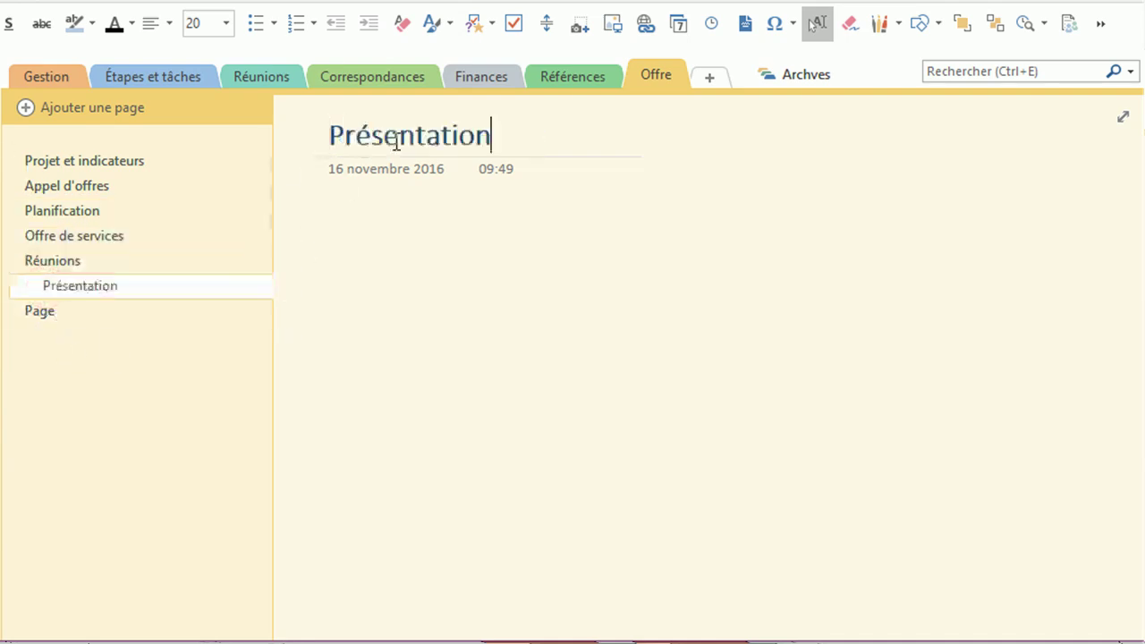
left_click(40, 310)
type("Post-mortem")
left_click(154, 372)
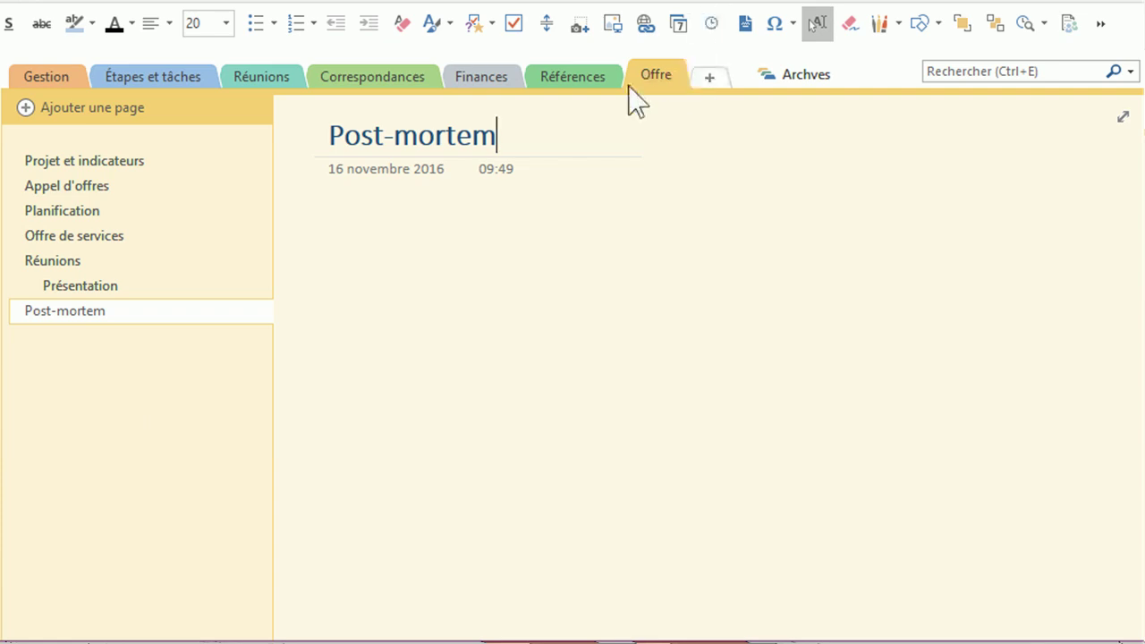
Move the Offre section into the Archives section group of Projet client abc, and return to the notebook's main sections
right_click(653, 79)
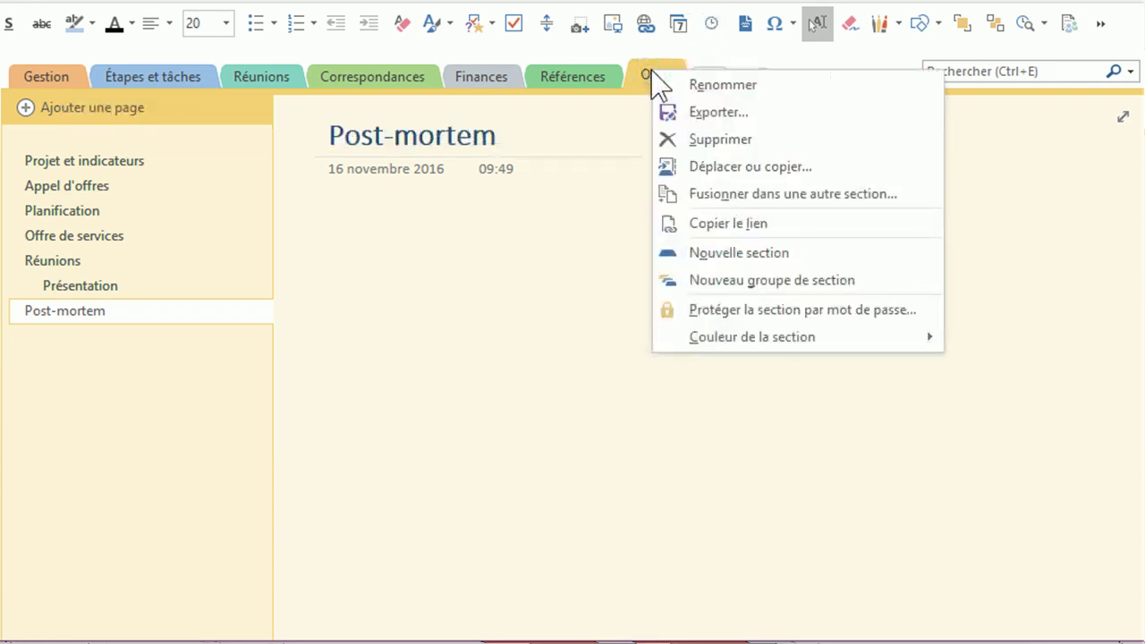
left_click(861, 164)
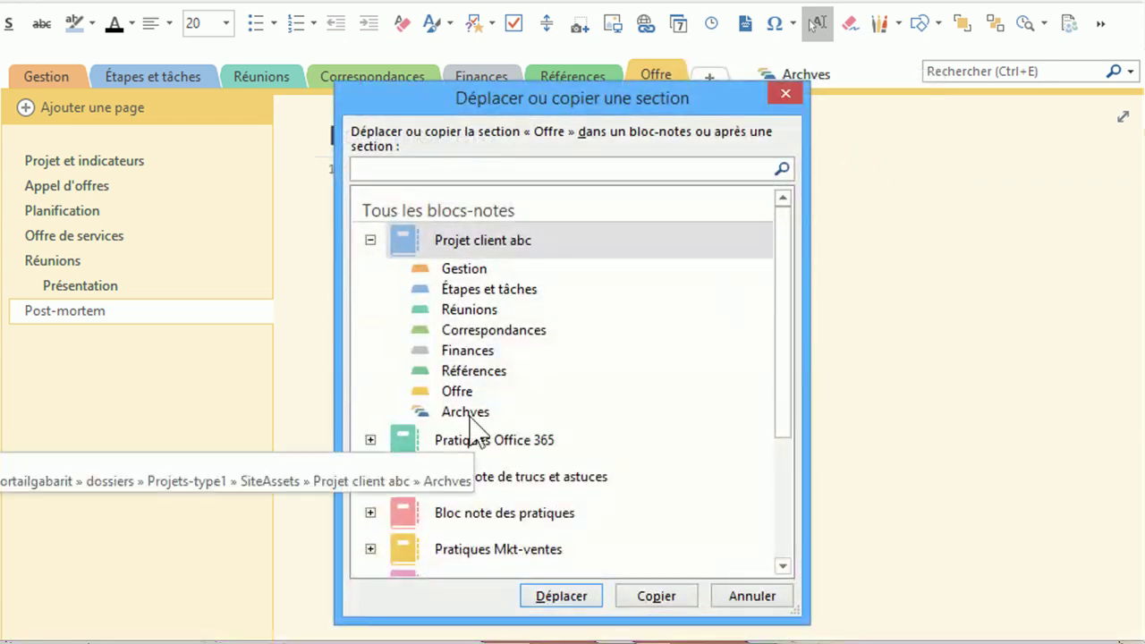
left_click(467, 413)
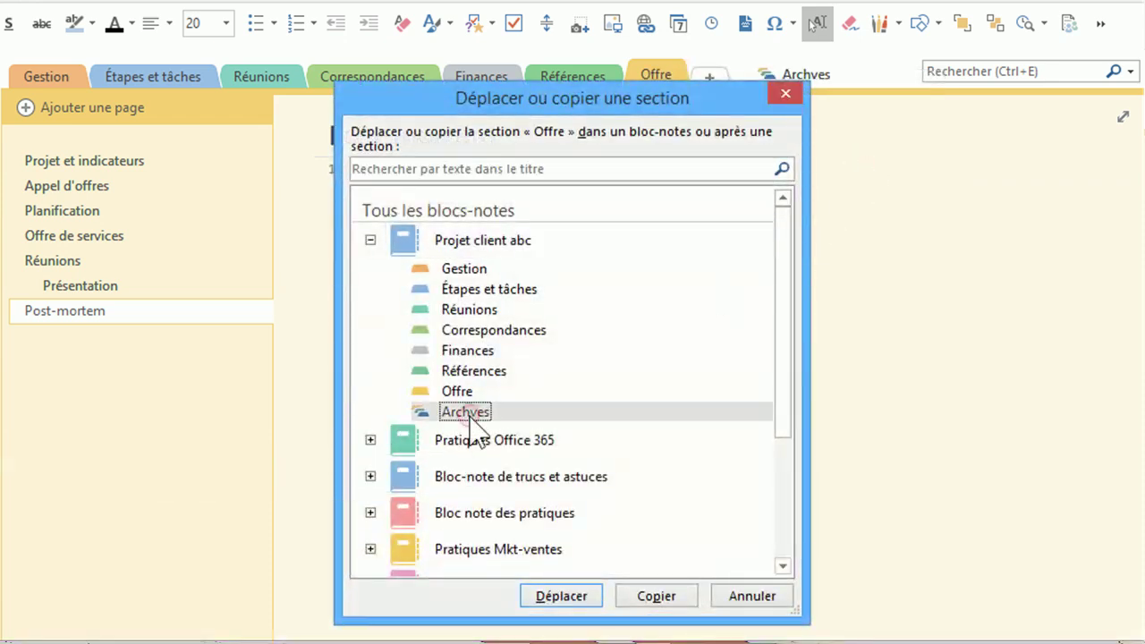
left_click(573, 599)
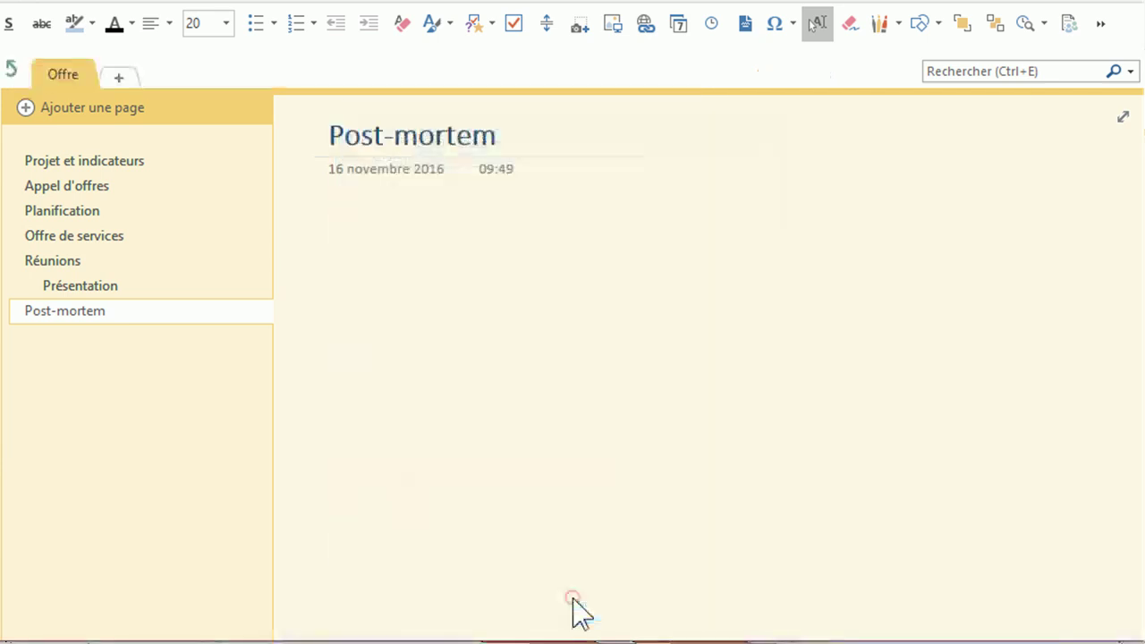
left_click(13, 69)
Review the Gestion section's Résumé, Présentation du projet, Ressources, Annexe du rapport and Historique pages
scroll(711, 292, "down", 5)
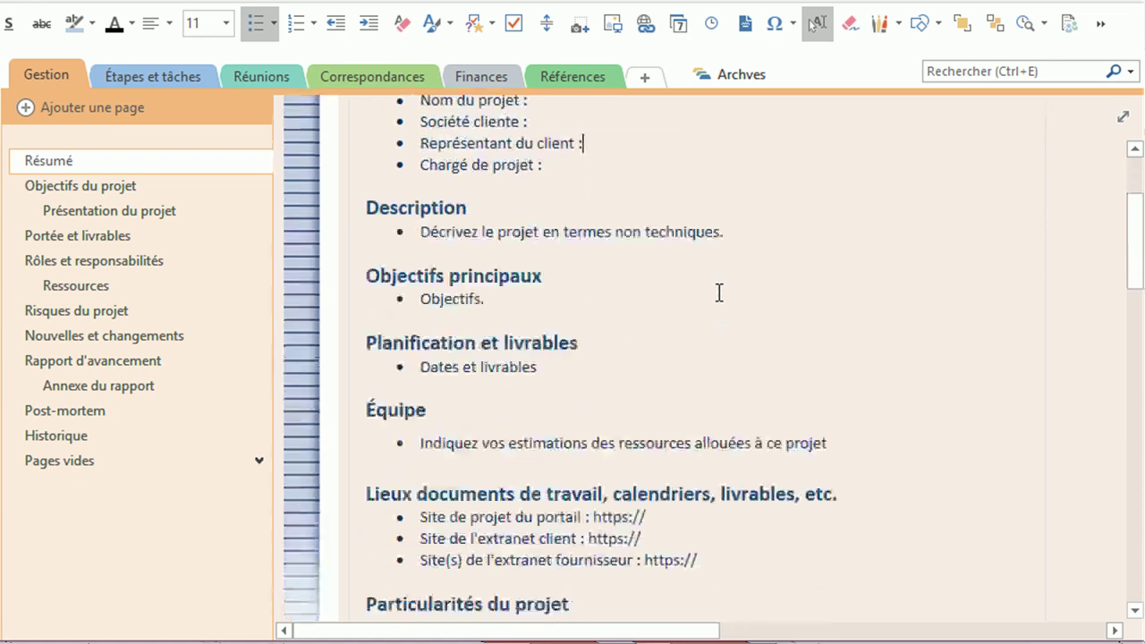
scroll(718, 292, "down", 2)
scroll(718, 293, "up", 6)
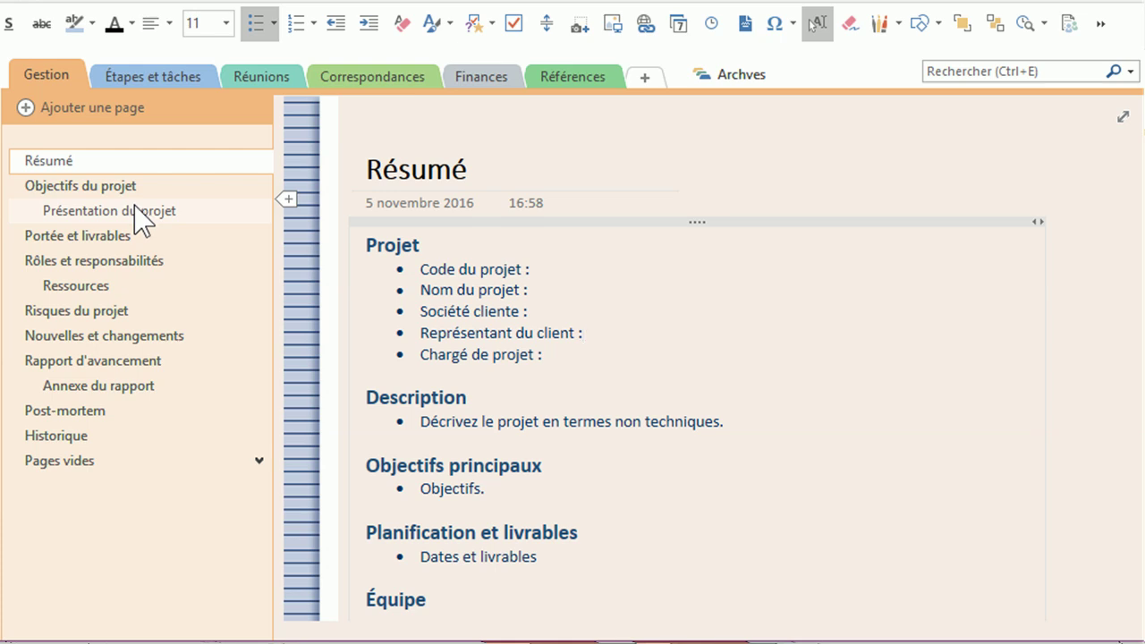
left_click(134, 212)
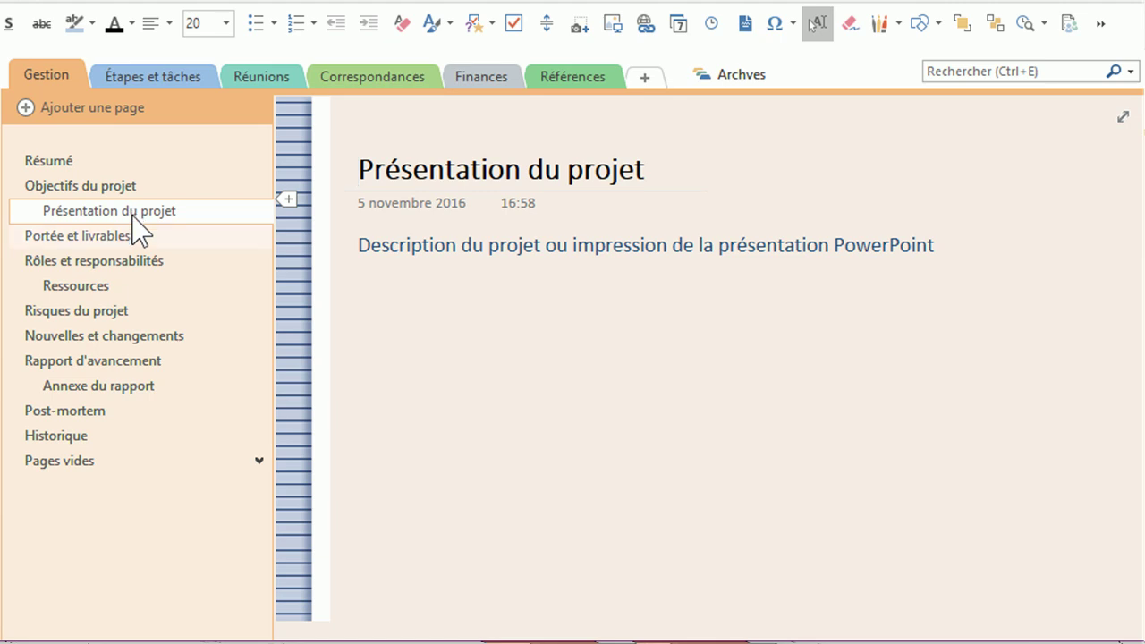
left_click(97, 287)
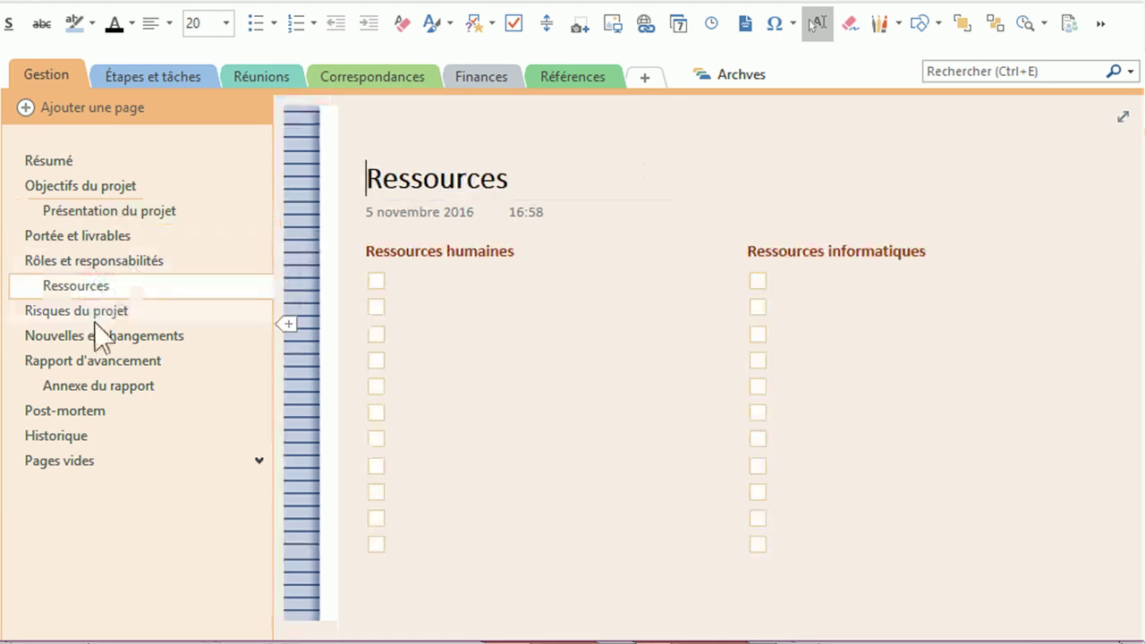
left_click(95, 386)
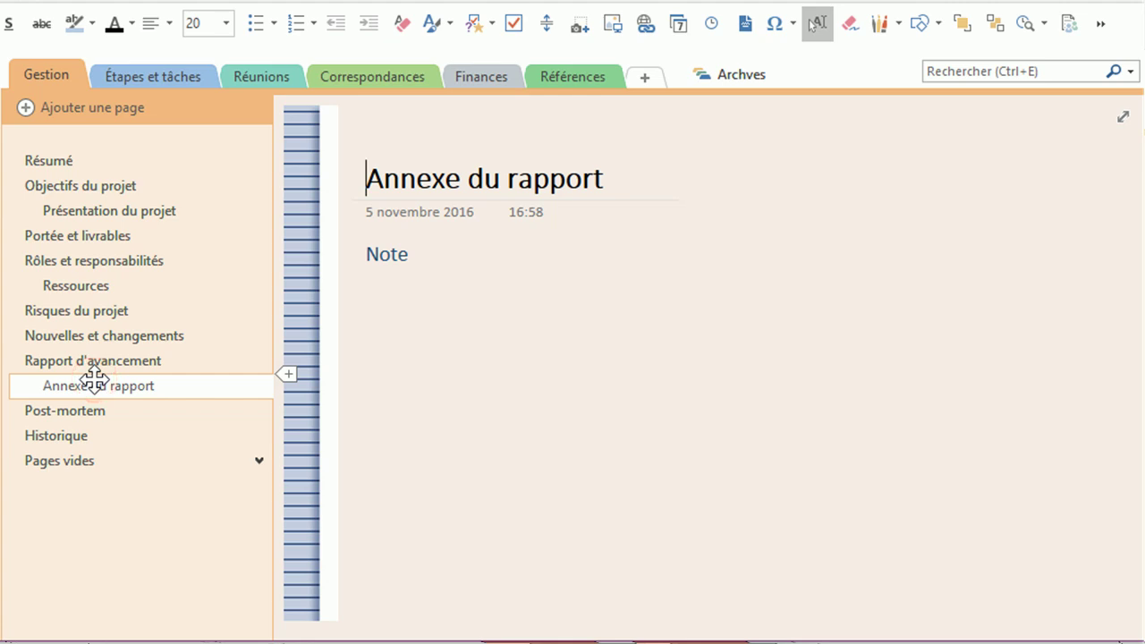
left_click(56, 436)
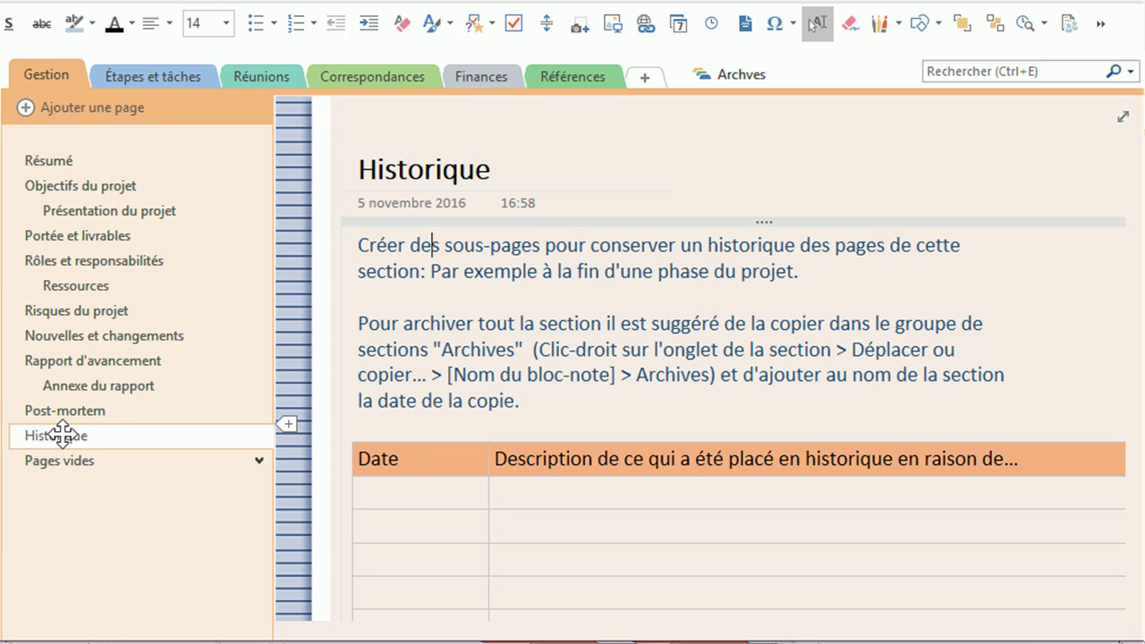
Expand Pages vides and move its first blank page below Portée et livrables as a subpage
left_click(72, 461)
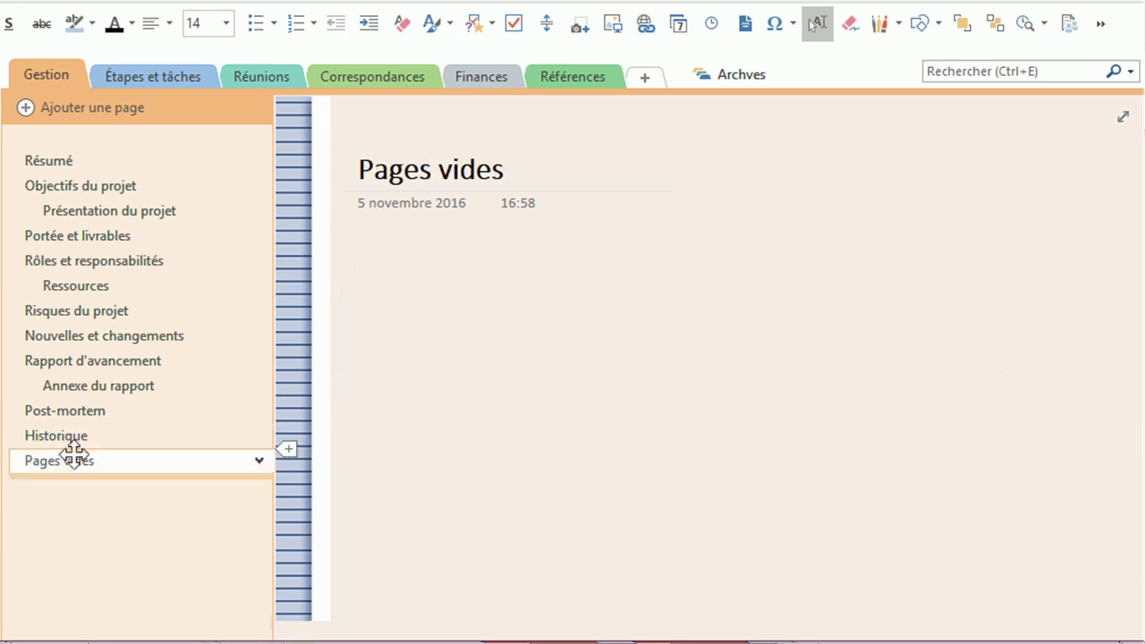
left_click(258, 461)
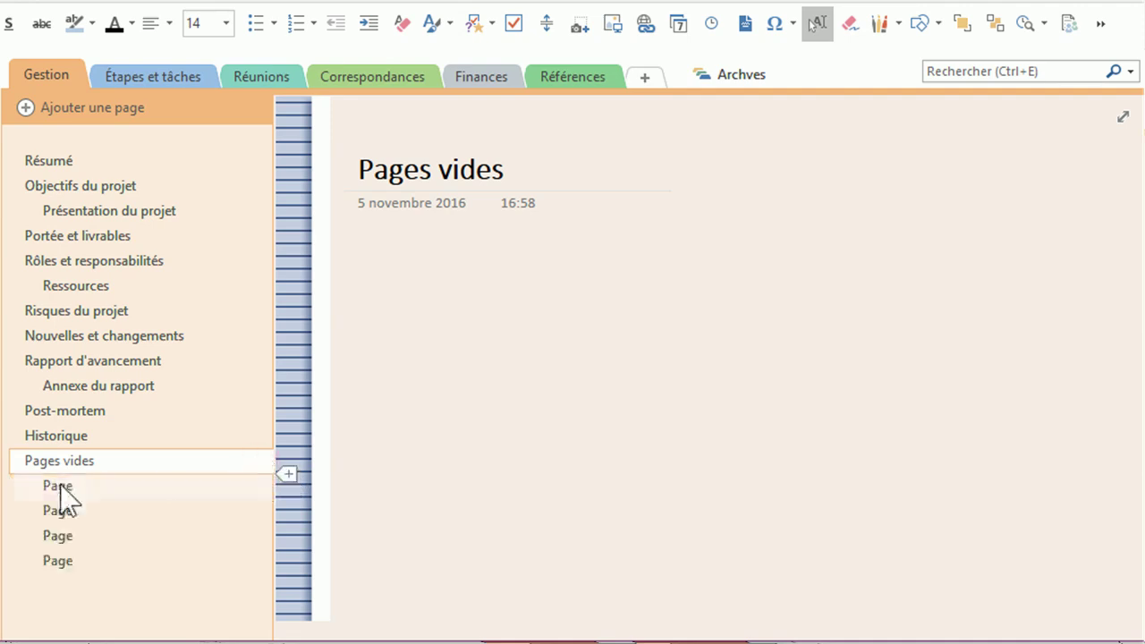
left_click_drag(59, 486, 89, 258)
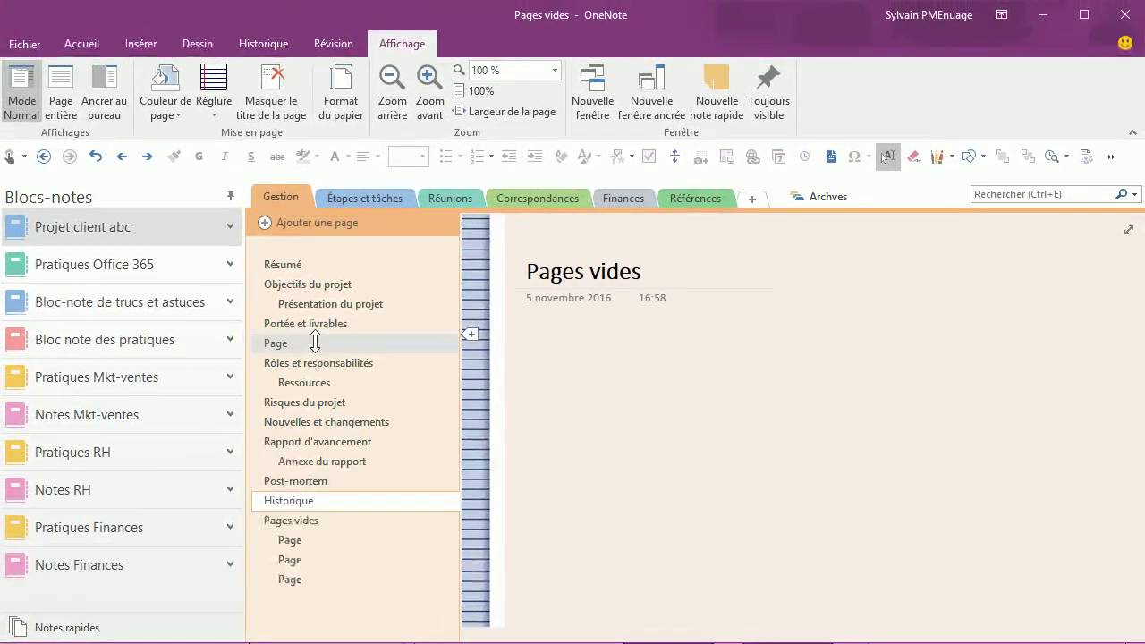
left_click(147, 159)
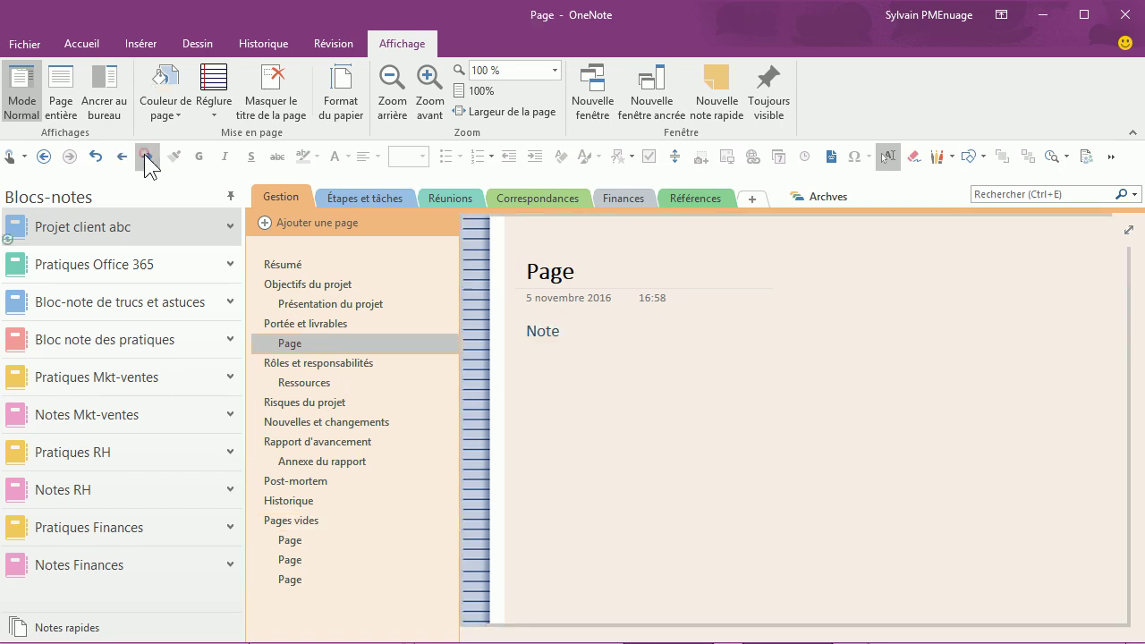
Examine the Étapes et tâches section, including the Étape: Conception page and its notes, whiteboard and references subpages
left_click(364, 198)
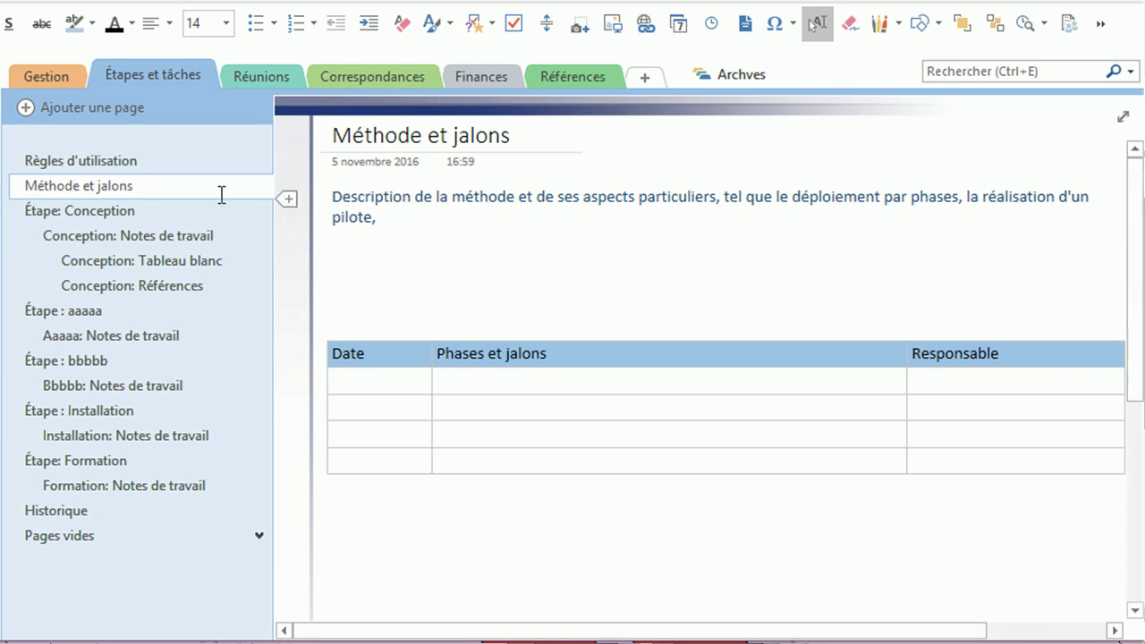
left_click(82, 210)
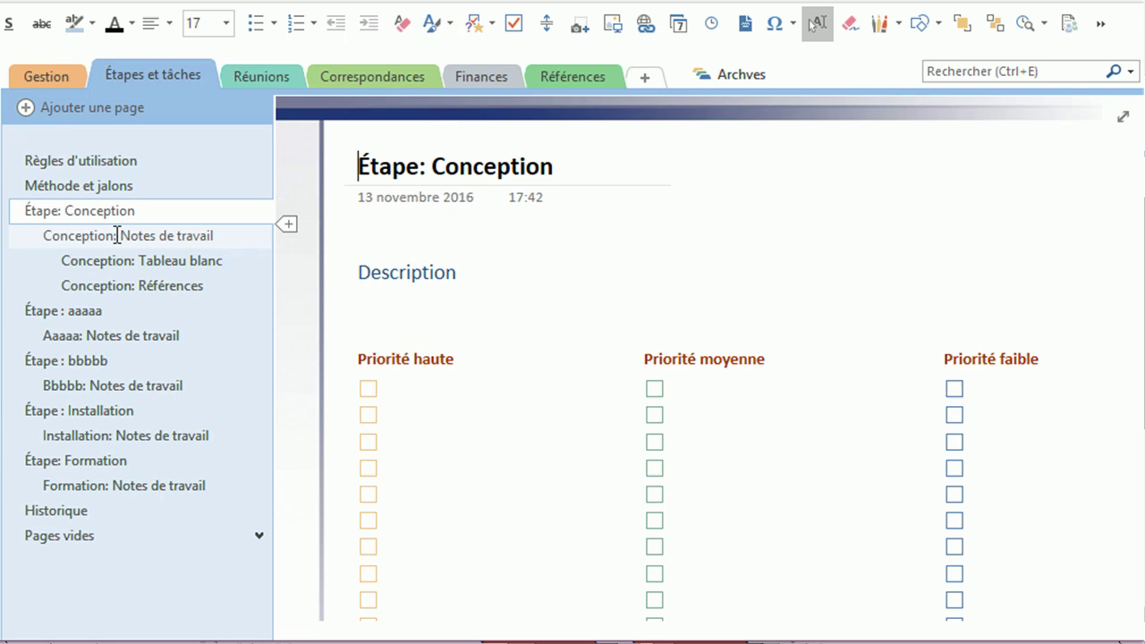
left_click(118, 235)
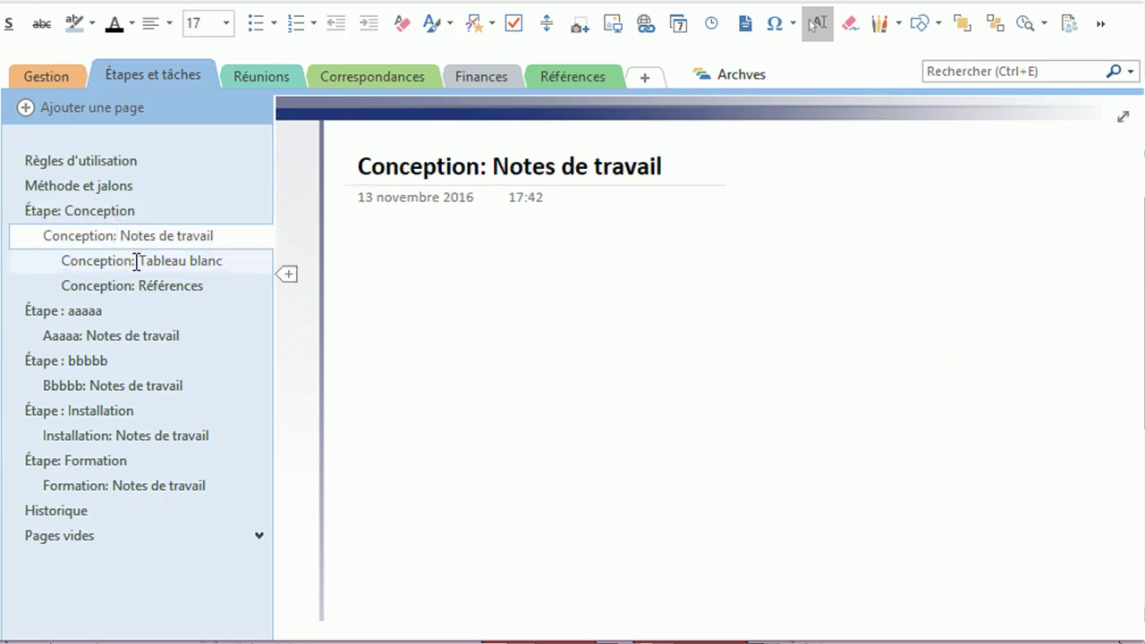
left_click(137, 261)
left_click(140, 284)
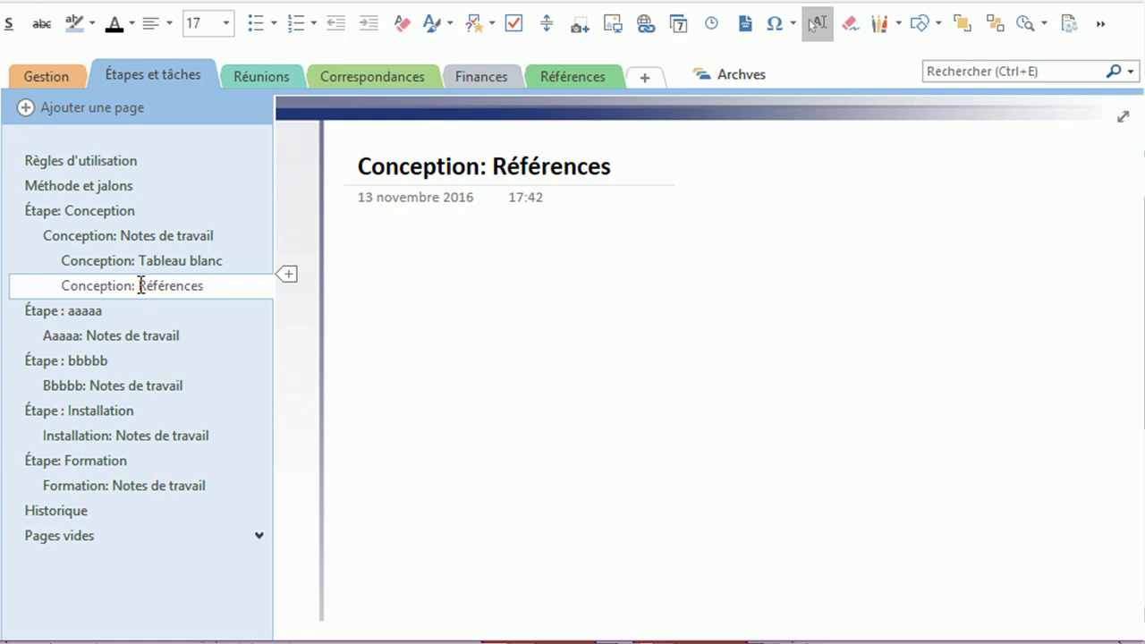
Review the usage rules in Réunions and Correspondances, and look through the Finances and Références sections
left_click(267, 71)
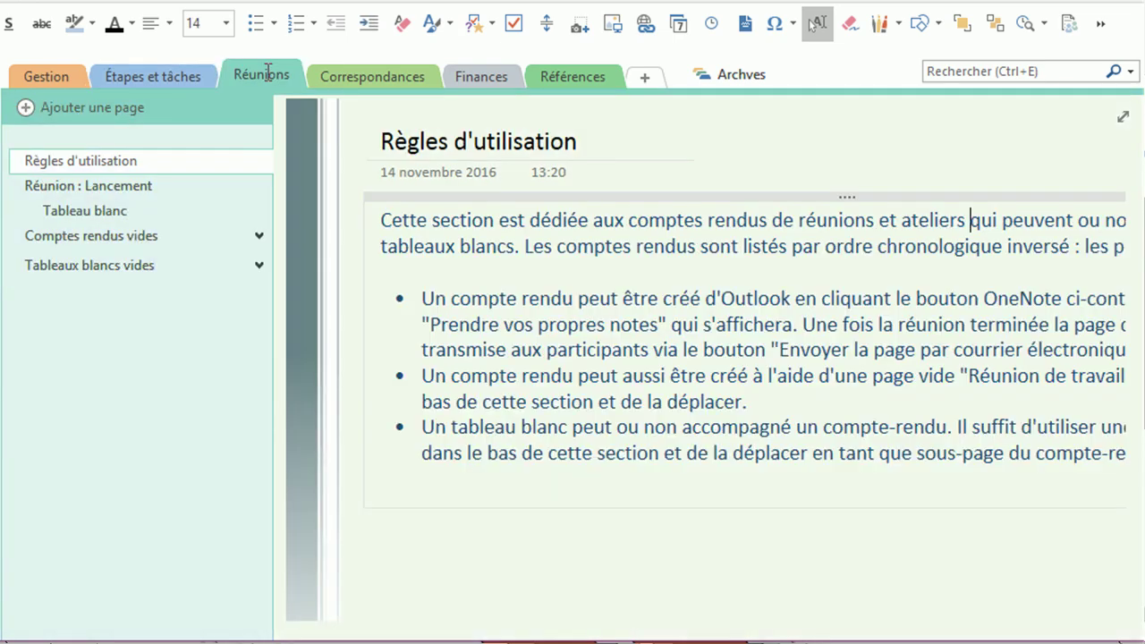
left_click(610, 145)
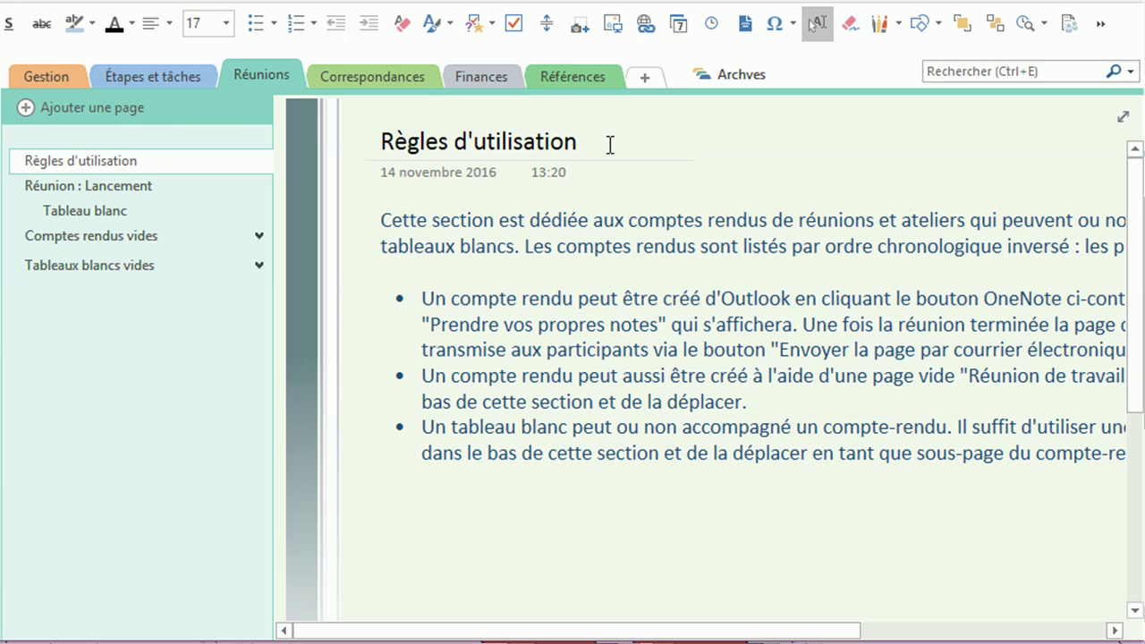
scroll(609, 145, "down", 2)
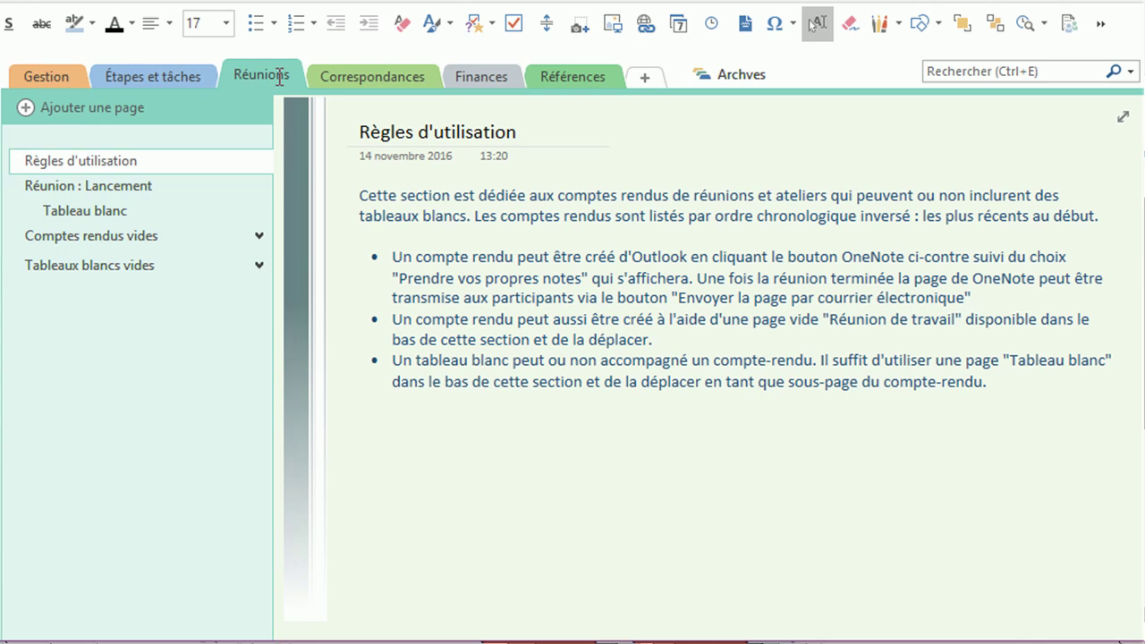
left_click(396, 76)
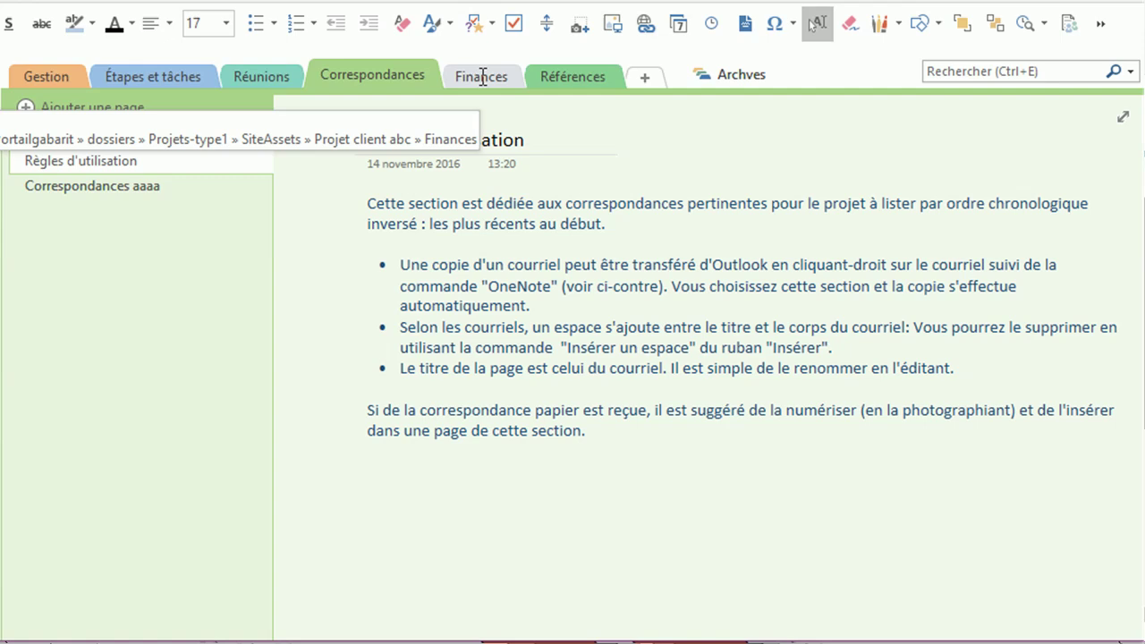
left_click(481, 77)
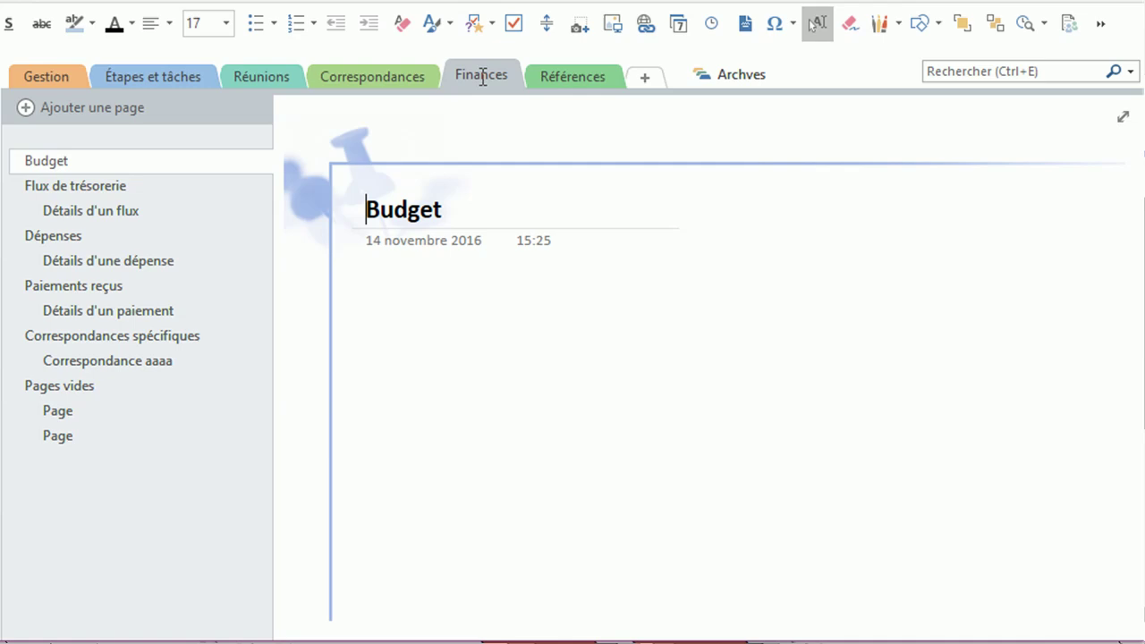
left_click(568, 77)
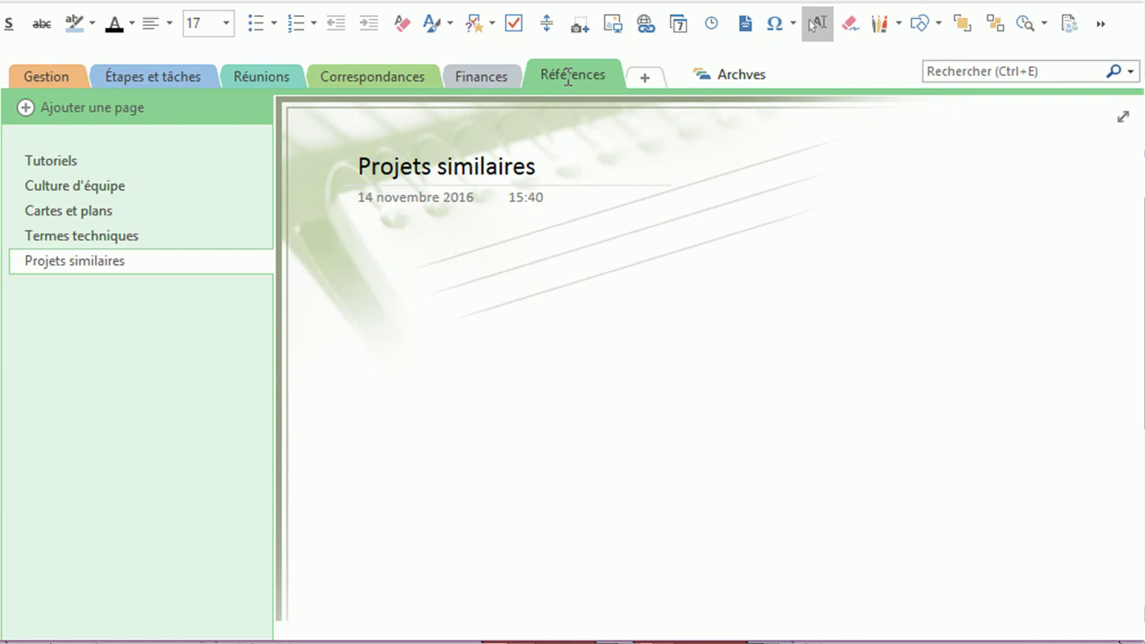
Merge the Références section into the Gestion section of the Projet client abc notebook
right_click(568, 78)
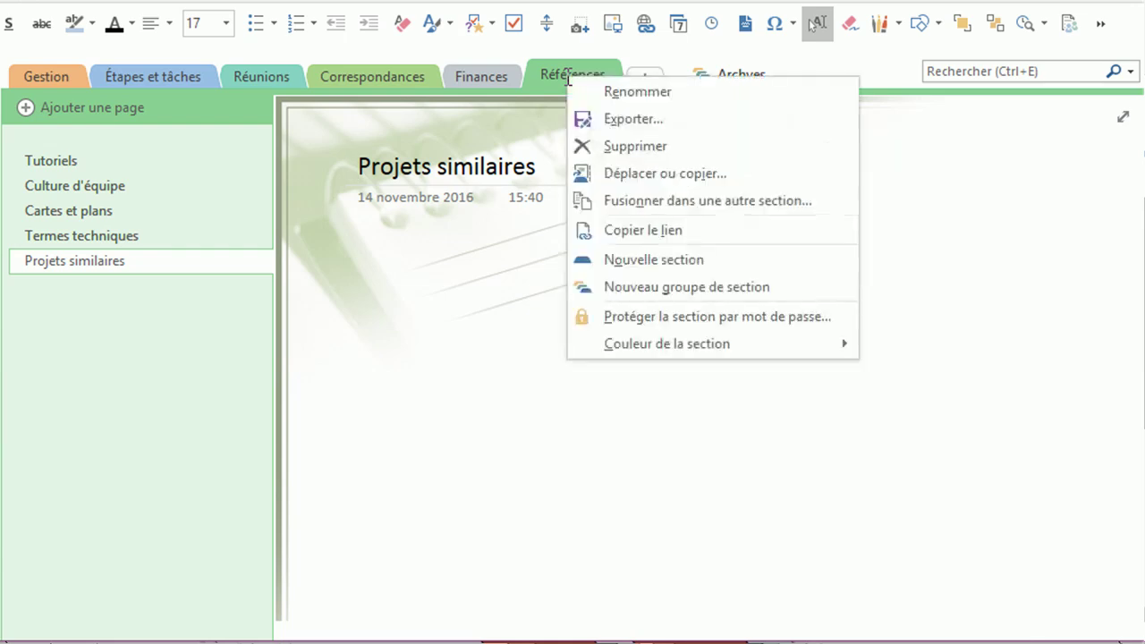
left_click(654, 201)
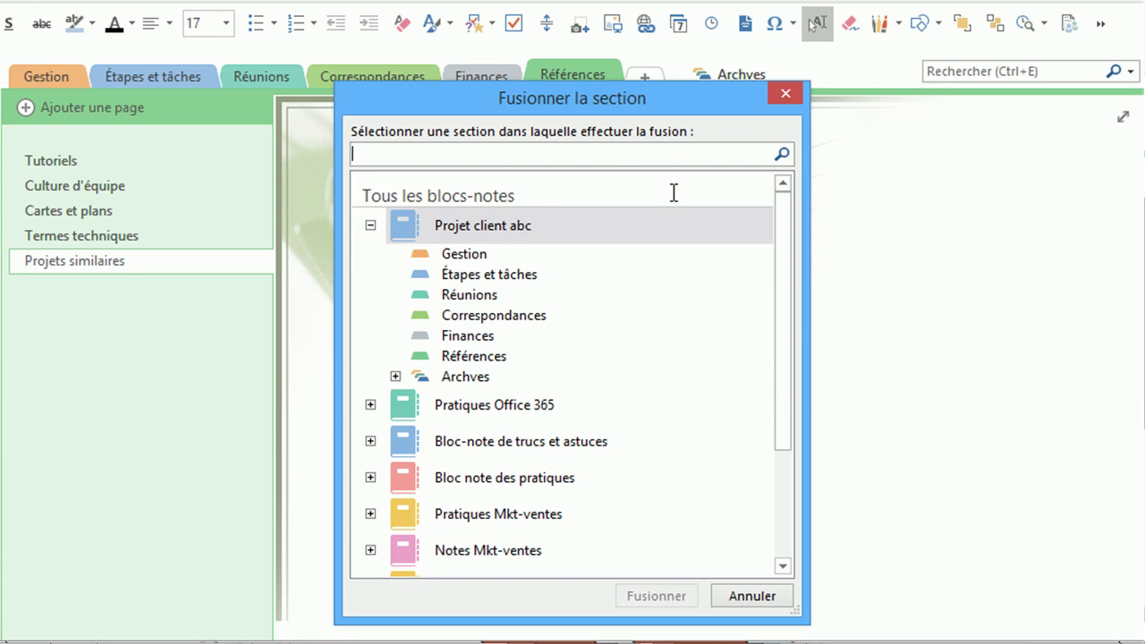
left_click(474, 255)
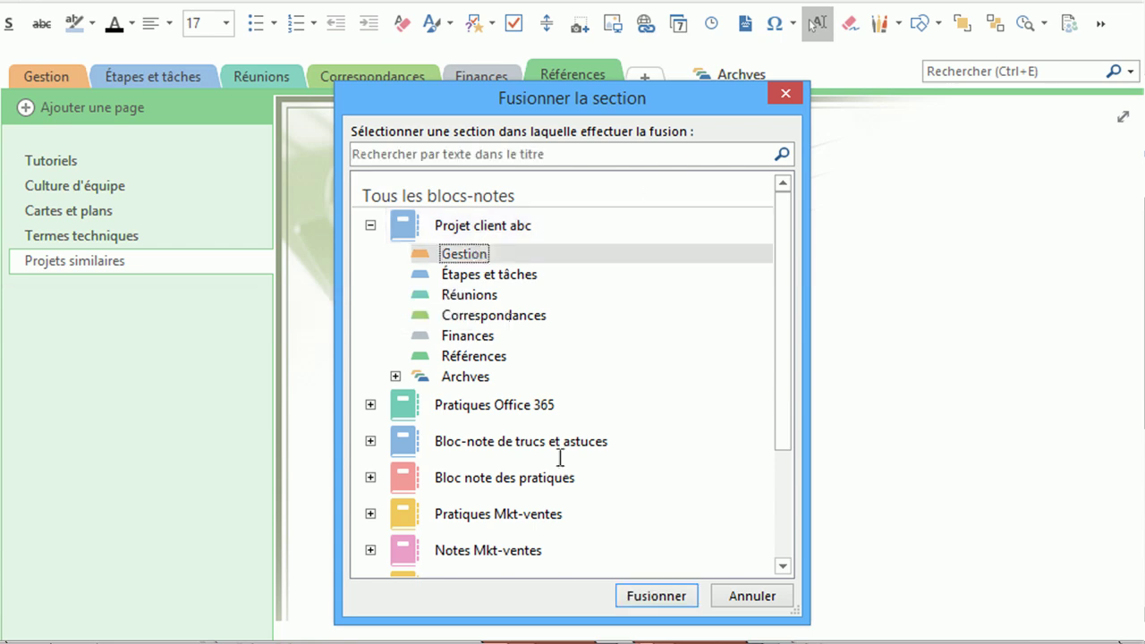
left_click(640, 594)
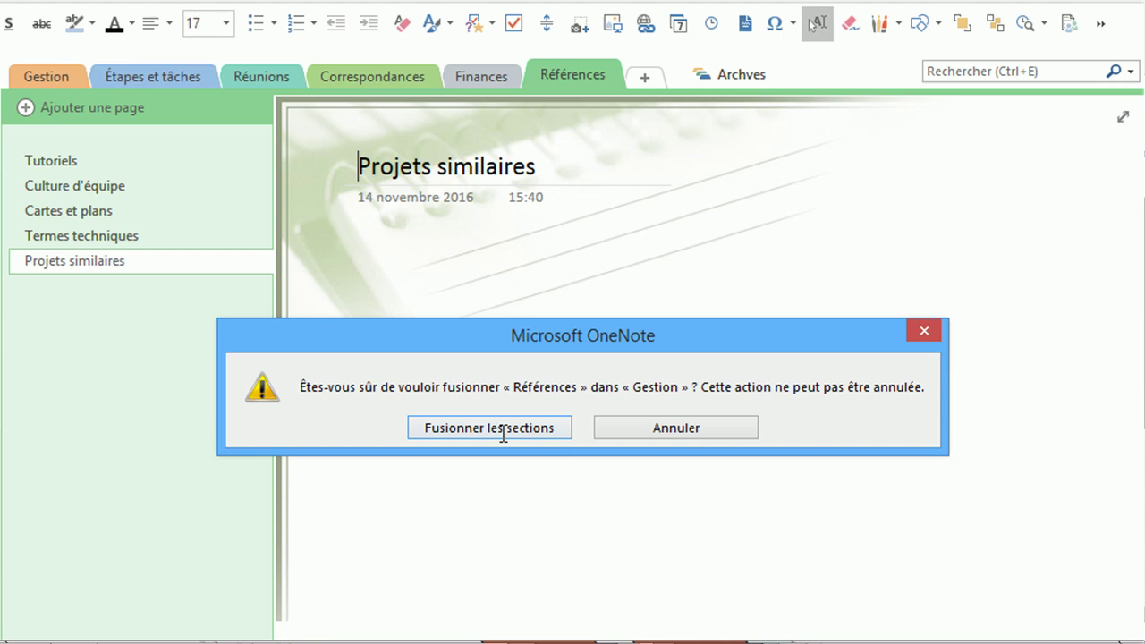
left_click(506, 429)
left_click(524, 428)
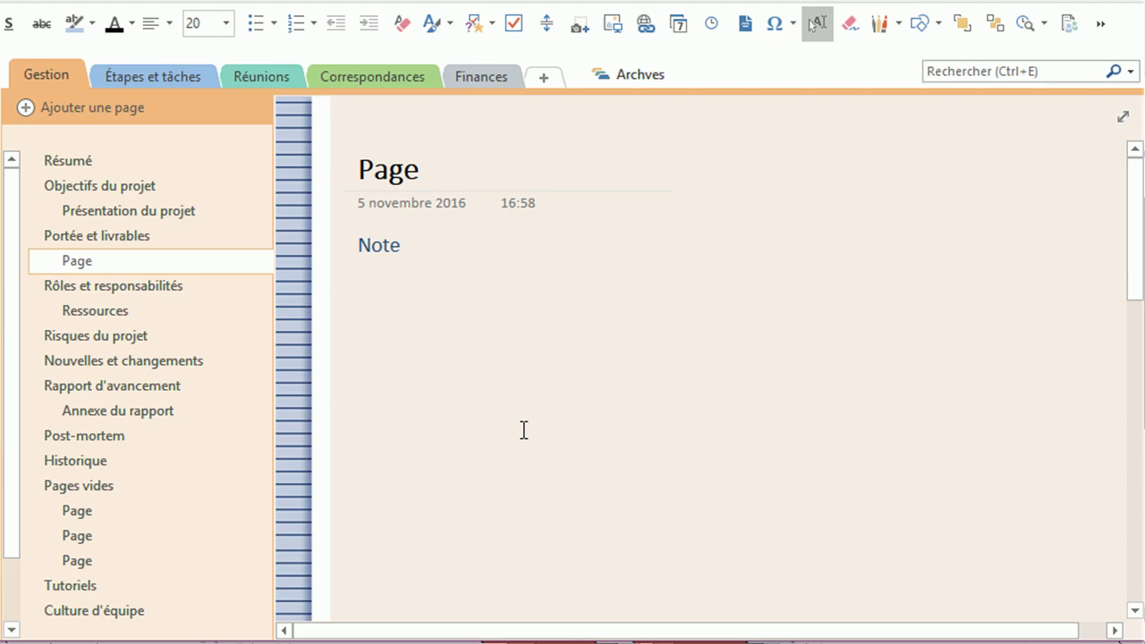
Collapse the Pages vides subpages in Gestion and open the merged Tutoriels page
left_click(258, 486)
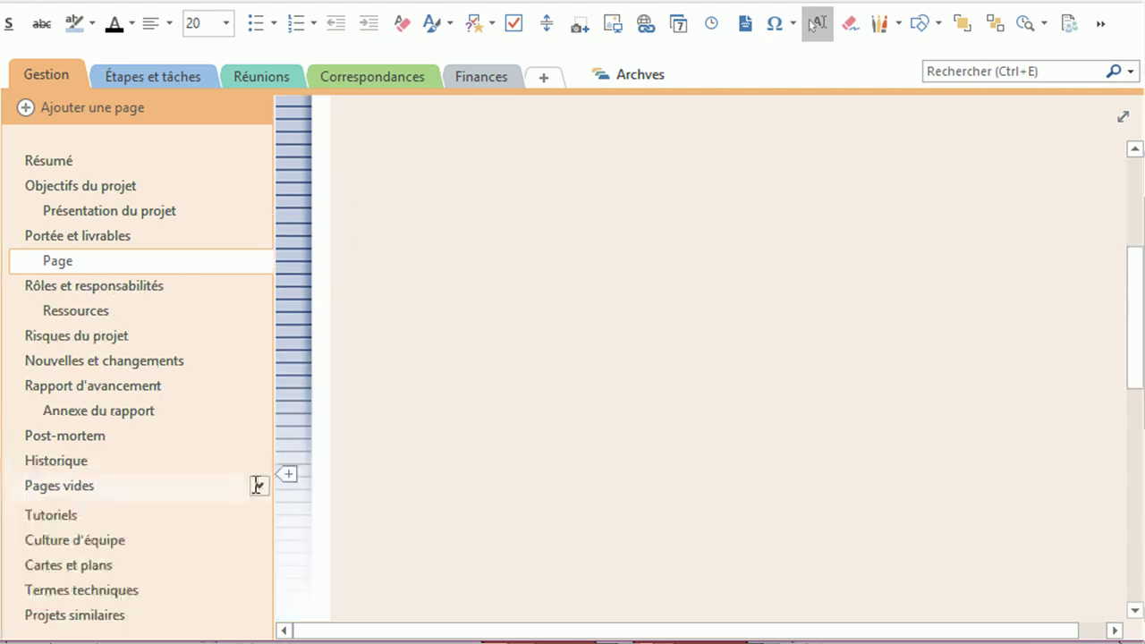
left_click(120, 517)
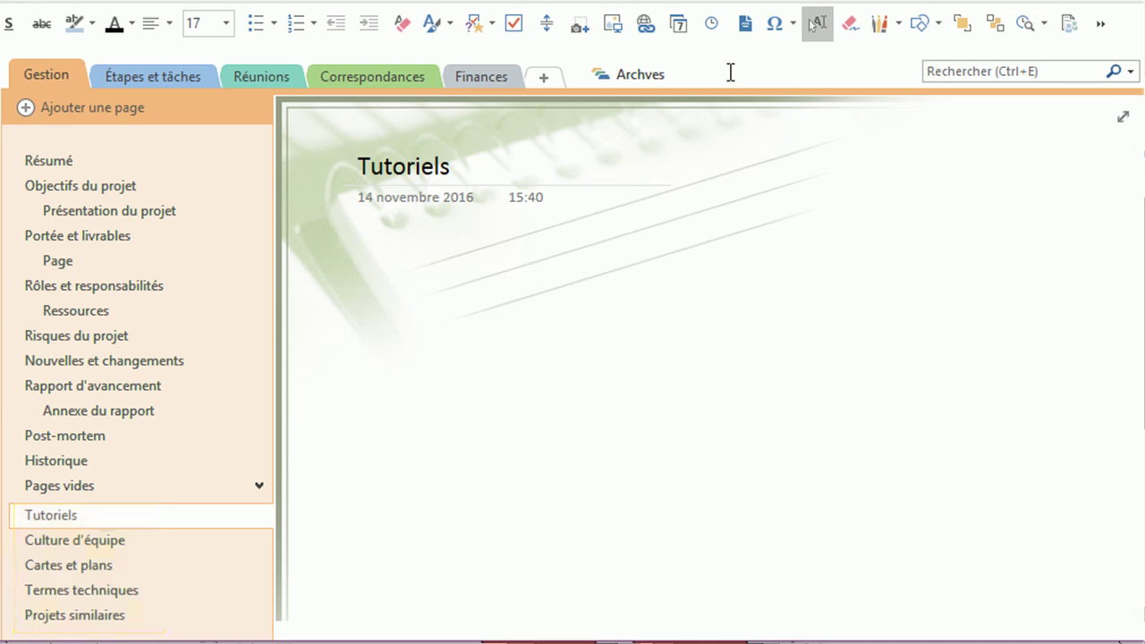
Create a new section group in the notebook named Membre
right_click(730, 73)
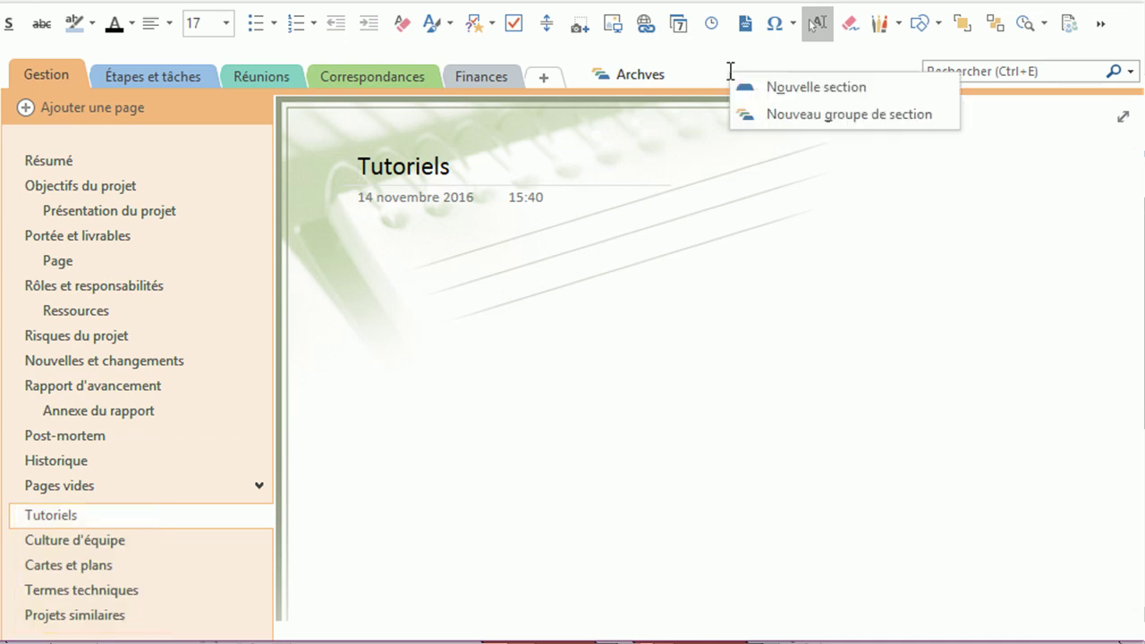
left_click(810, 112)
type("Membre")
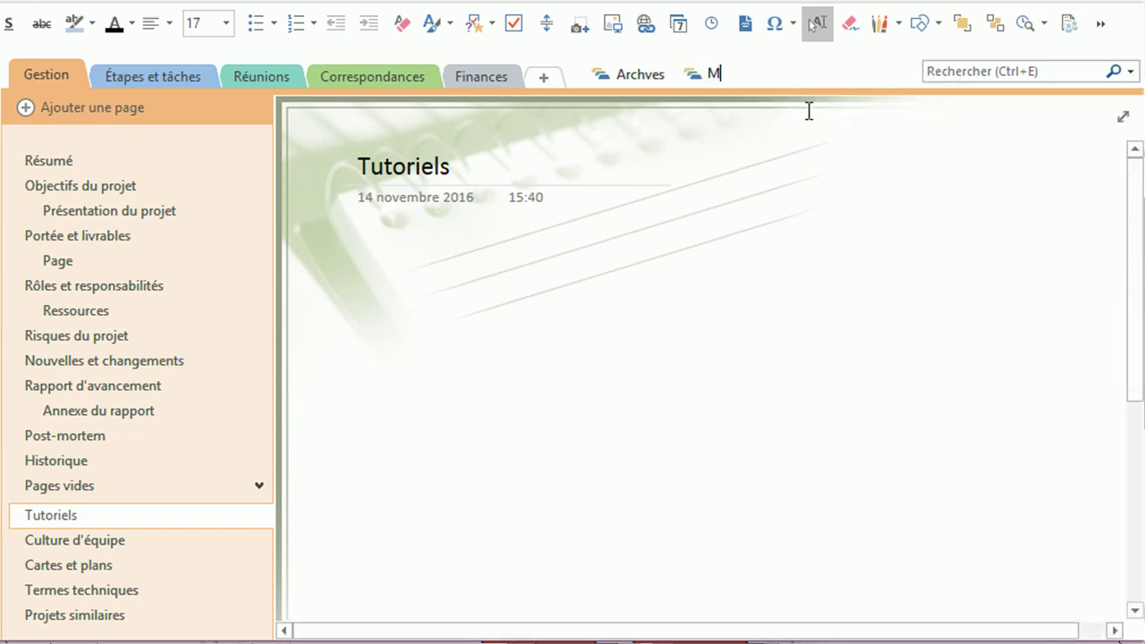